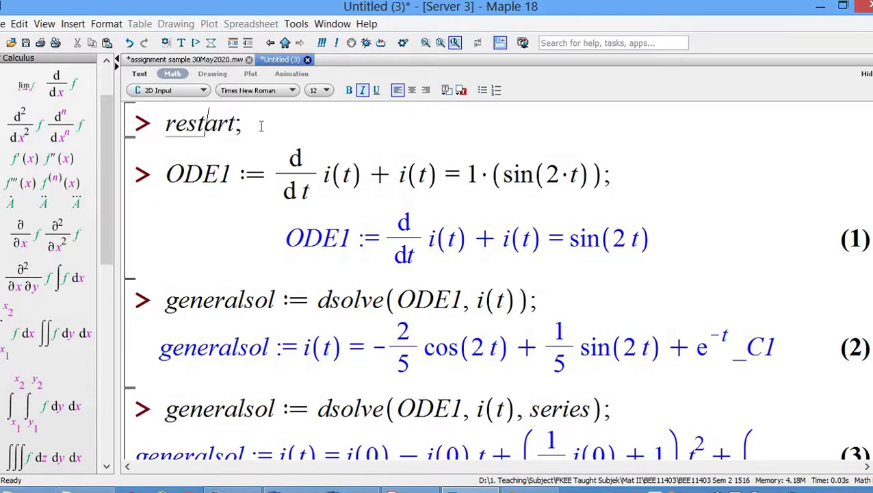
Re-execute the entire worksheet, then step from restart past ODE1 to the generalsol command line.
key(Return)
click(323, 47)
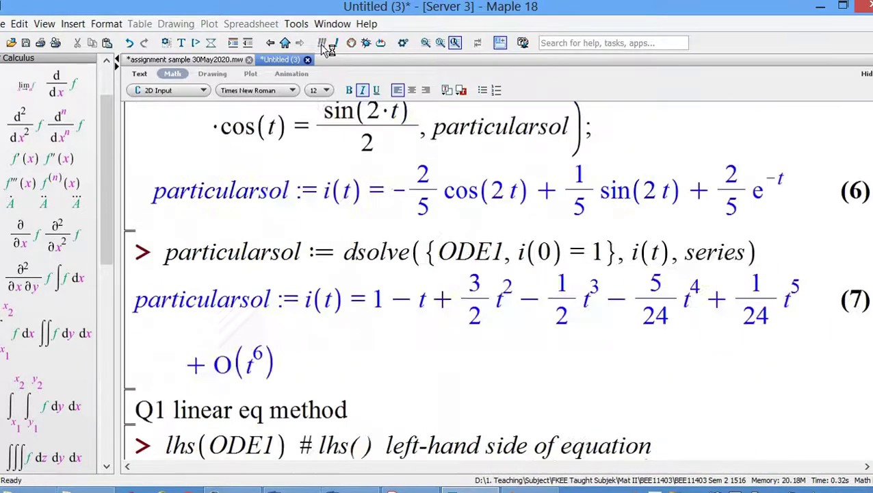
scroll(472, 146, up, 15)
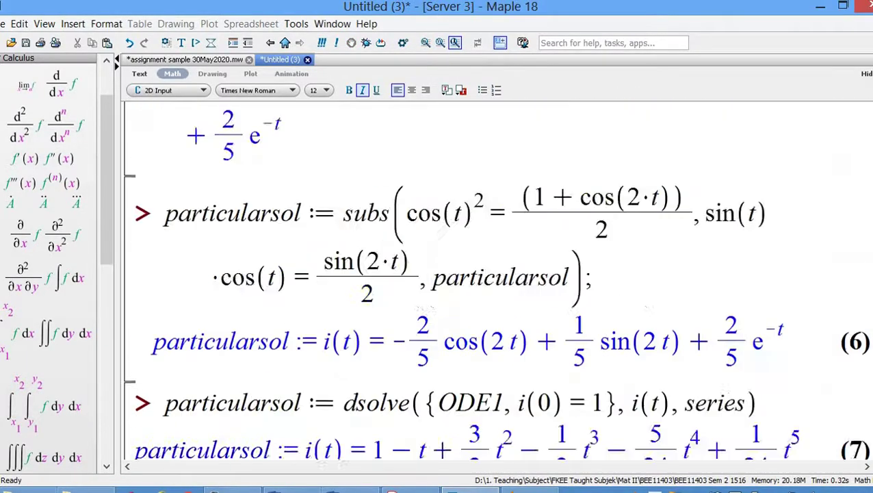
key(Return)
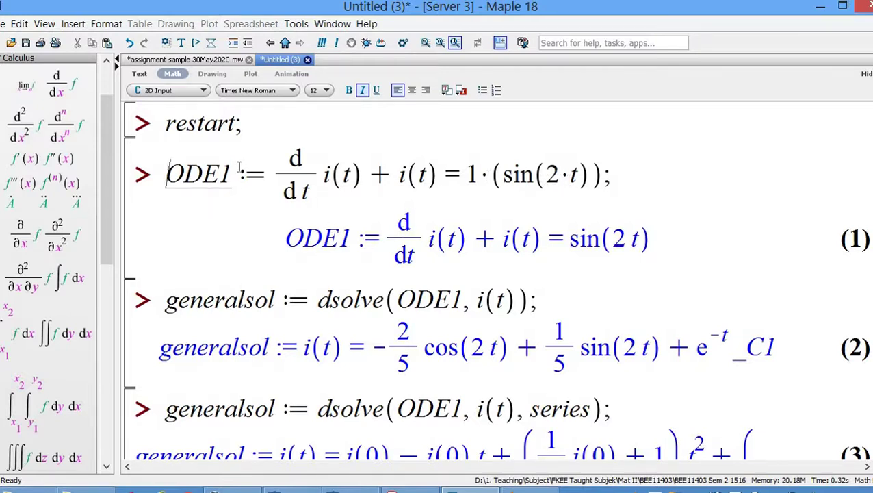
key(Return)
drag(169, 299, 275, 299)
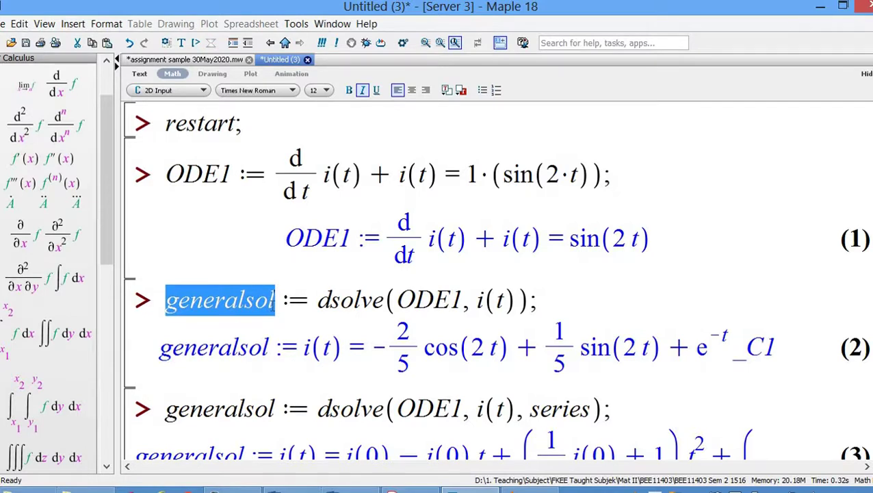
click(258, 304)
drag(166, 301, 275, 301)
drag(307, 305, 375, 309)
click(376, 309)
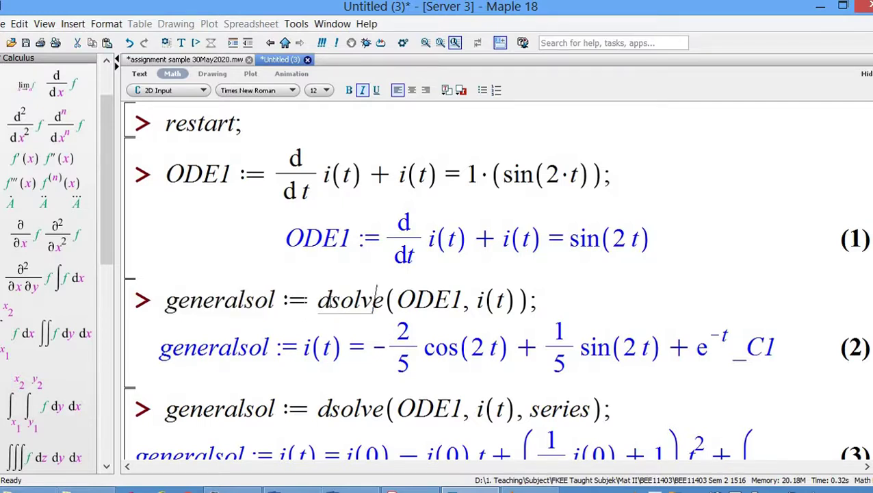
drag(319, 301, 386, 305)
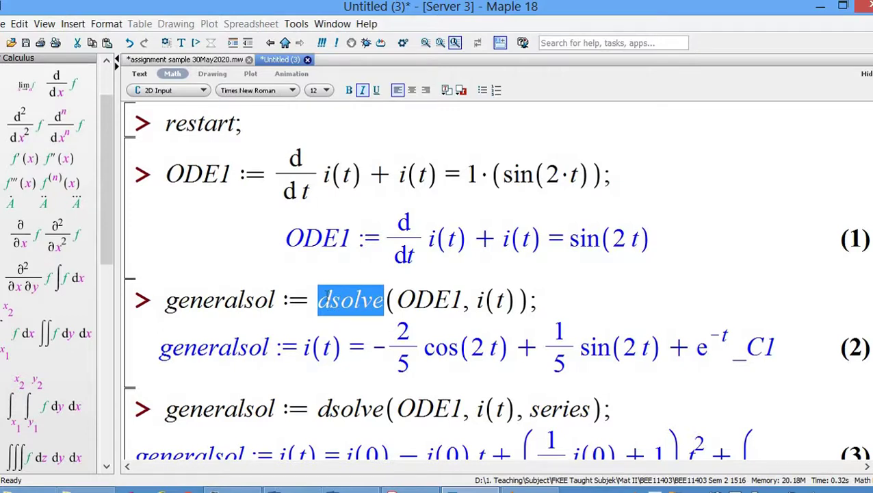
click(389, 299)
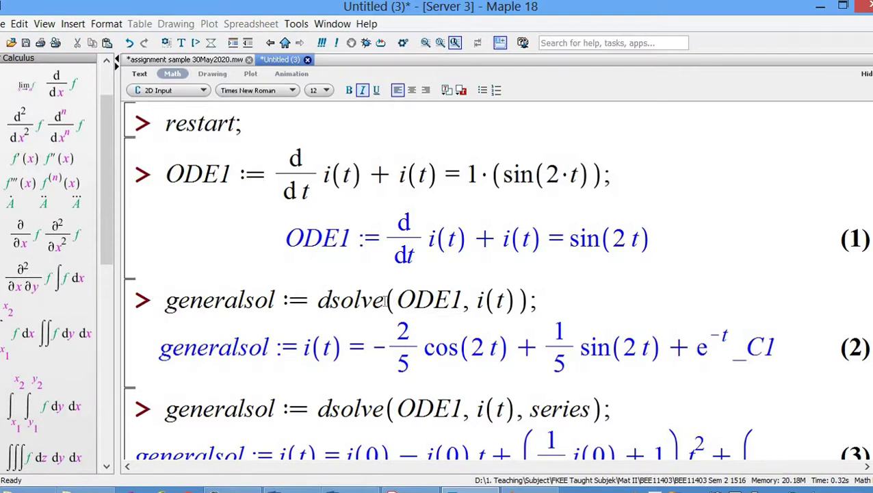
double_click(390, 299)
click(389, 299)
click(558, 296)
Re-run the general dsolve, highlight the arbitrary constant _C1 in output (2), then move to the series line.
key(Return)
drag(743, 348, 777, 349)
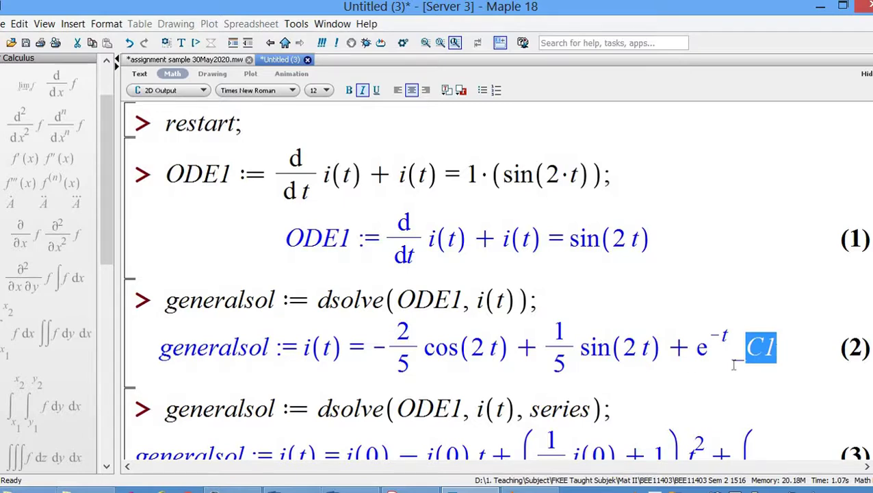
drag(734, 349, 778, 353)
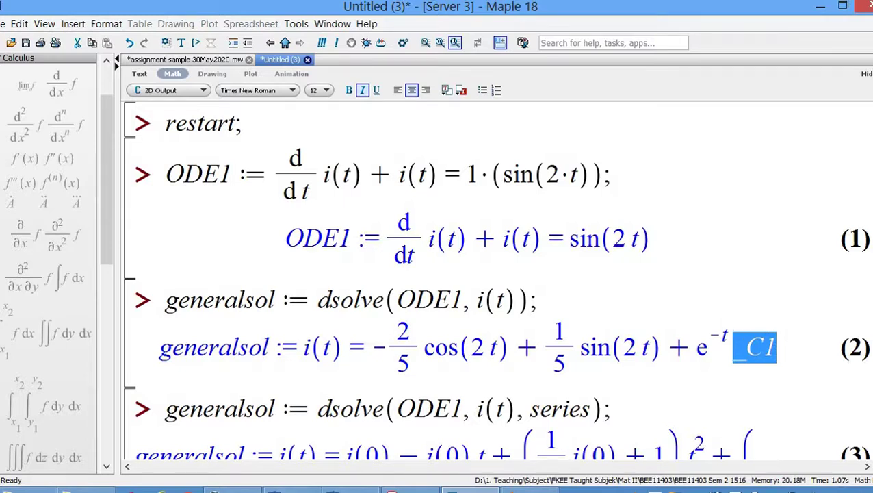
click(629, 399)
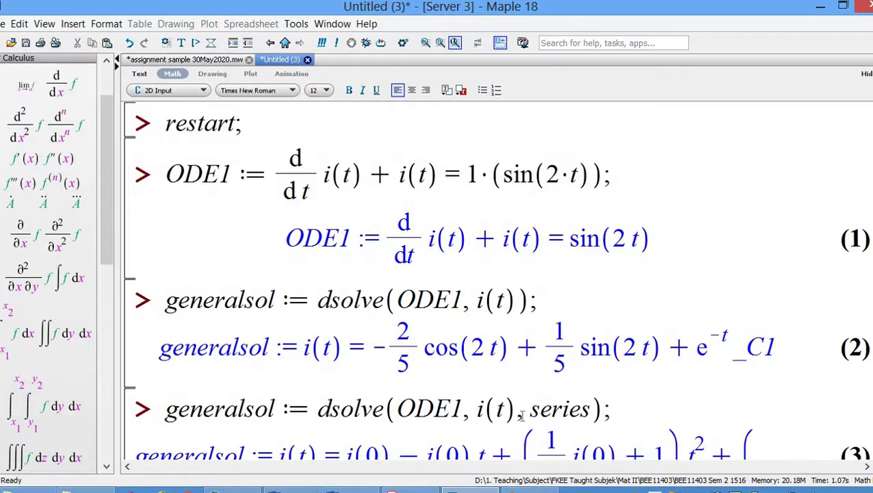
scroll(601, 409, down, 5)
key(Return)
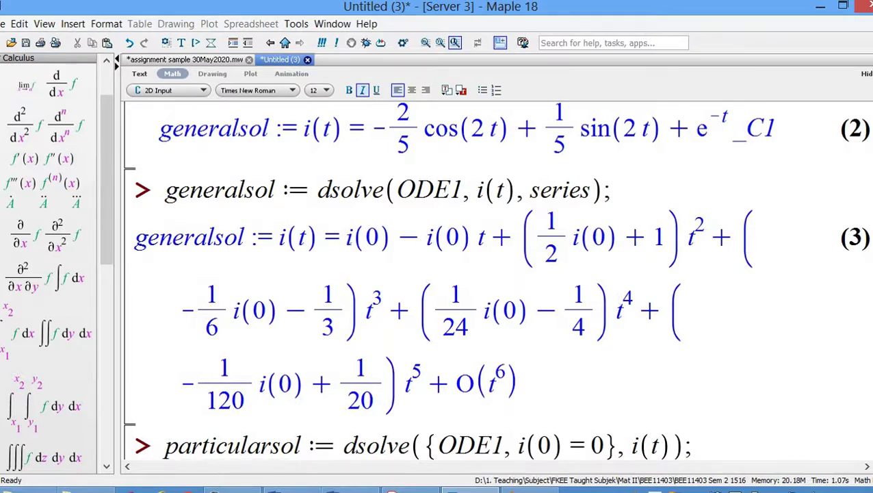
drag(344, 237, 376, 237)
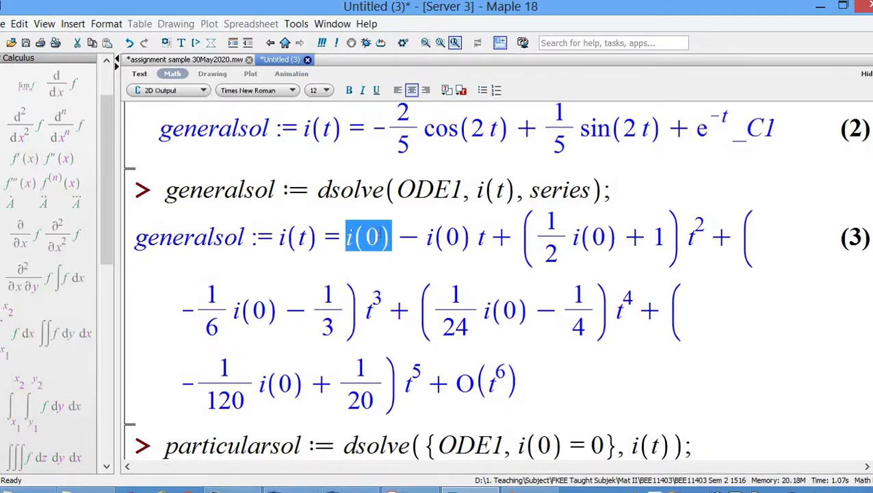
click(373, 248)
drag(345, 238, 472, 237)
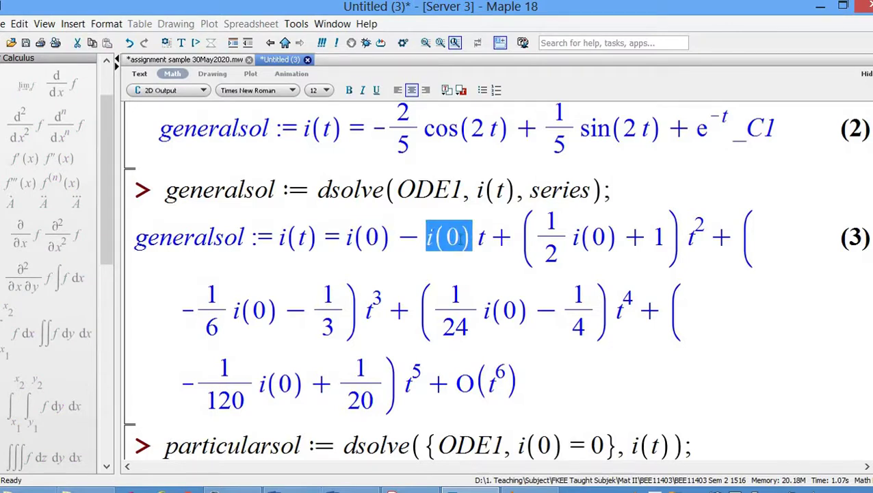
drag(573, 239, 618, 237)
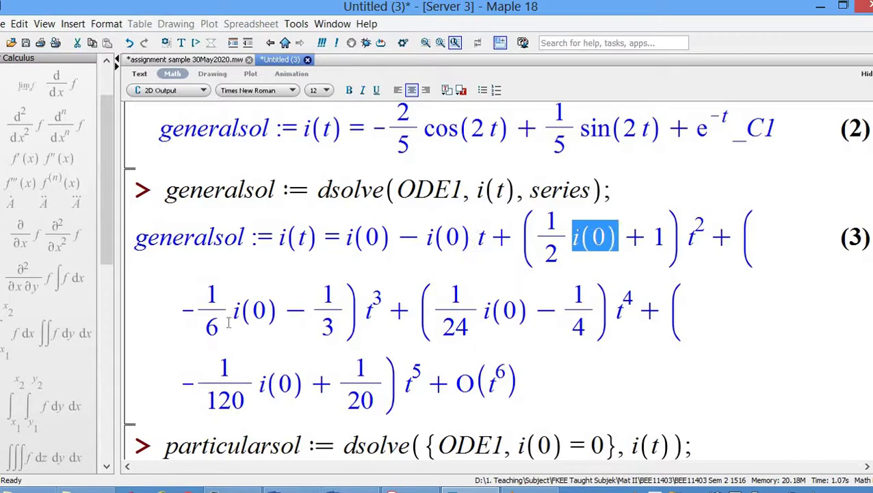
drag(234, 313, 261, 314)
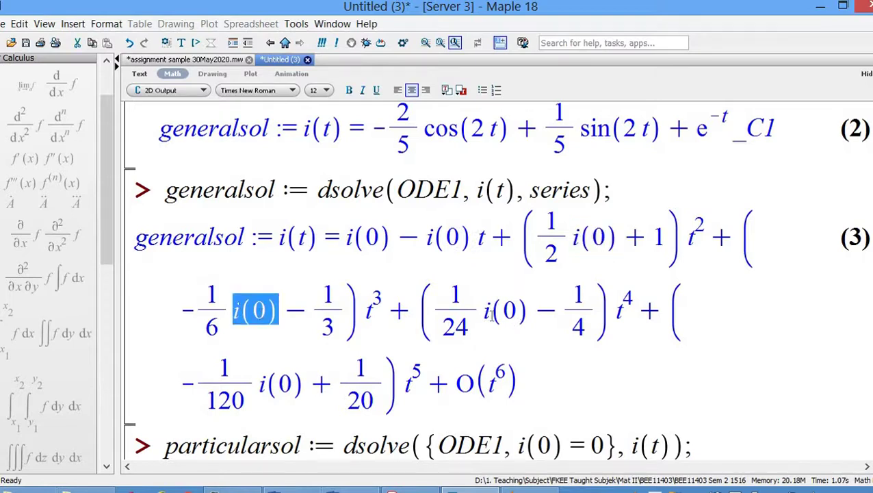
drag(484, 314, 507, 312)
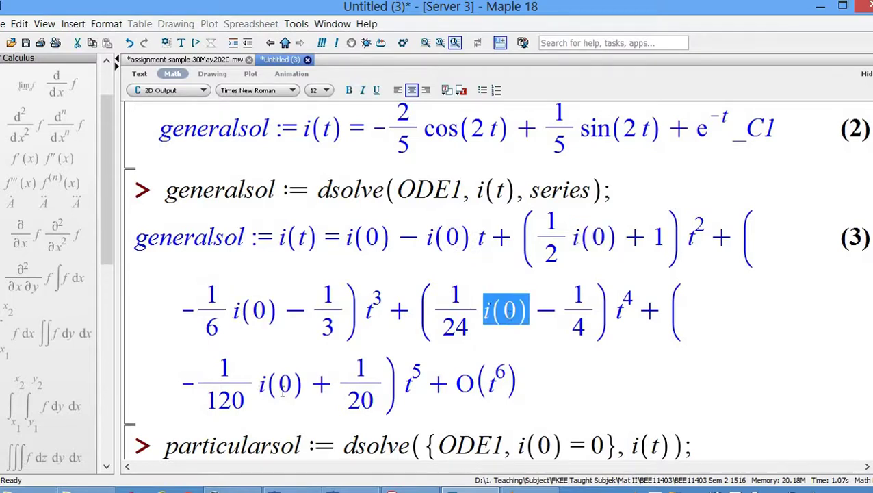
drag(260, 387, 299, 387)
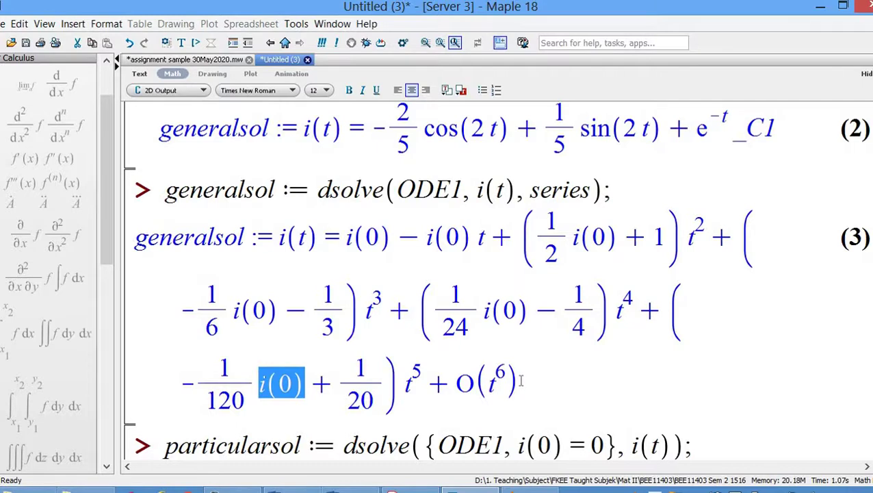
click(723, 436)
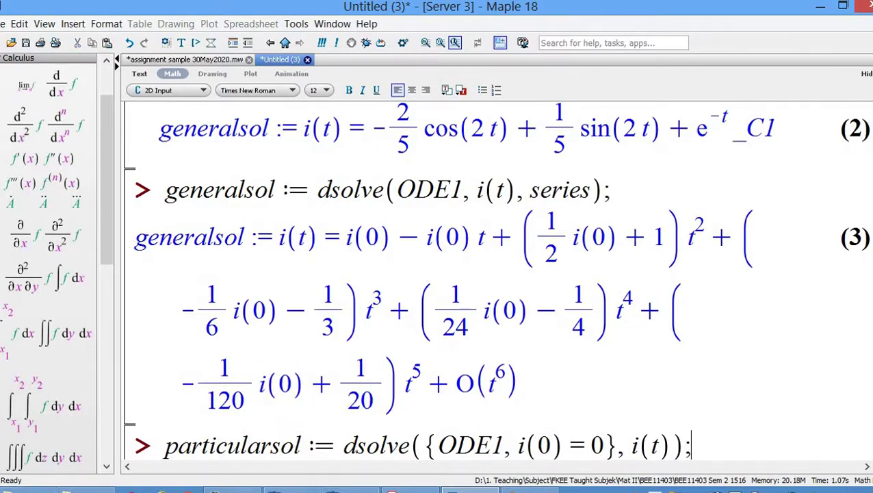
Run particularsol := dsolve({ODE1, i(0)=0}, i(t)) and highlight the initial condition i(0) = 0.
key(Return)
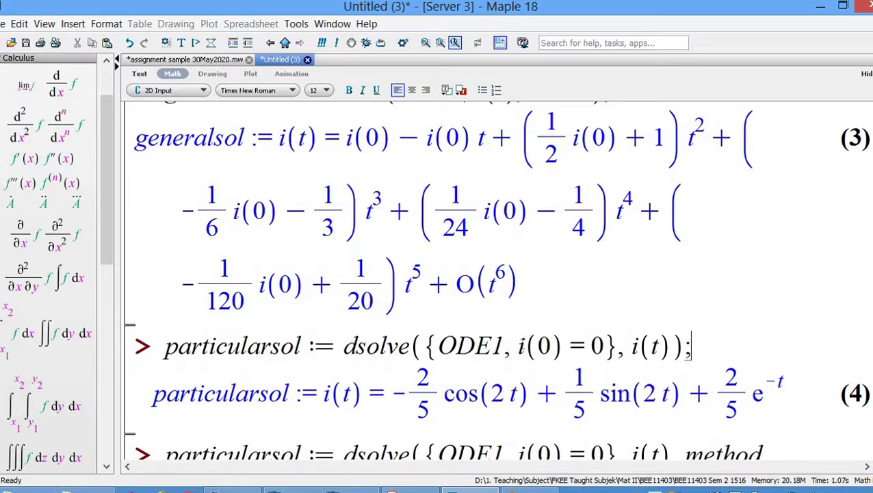
drag(524, 345, 602, 346)
click(542, 344)
Highlight the equation set {ODE1, i(0) = 0} passed to dsolve.
scroll(495, 280, up, 3)
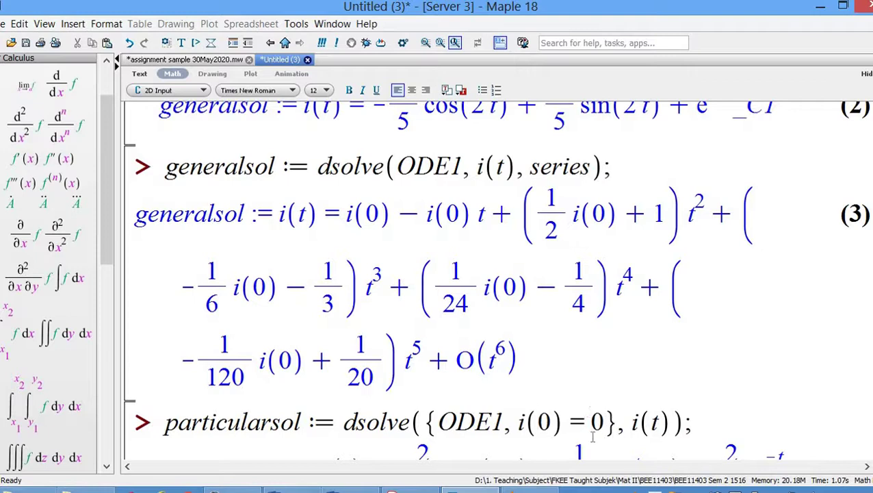
drag(441, 421, 602, 421)
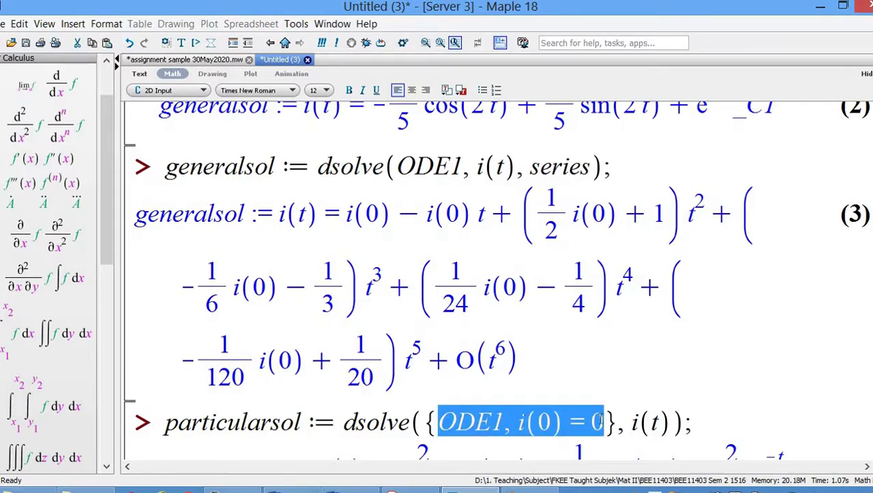
click(662, 421)
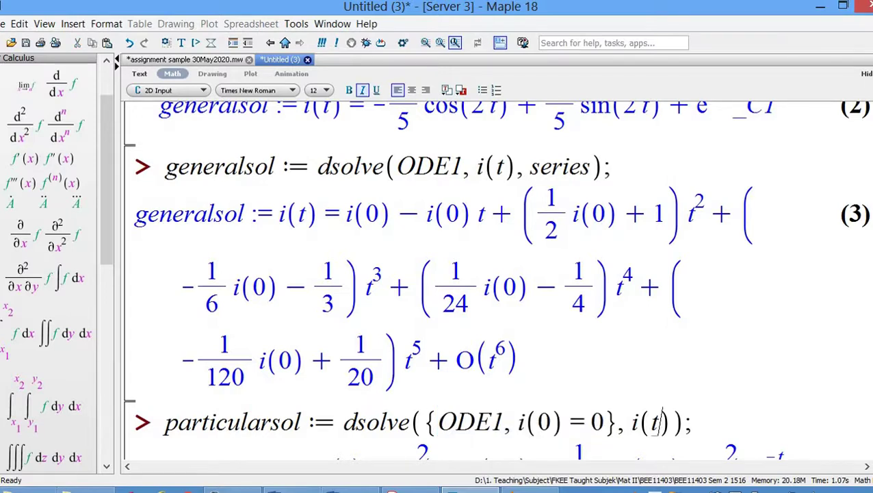